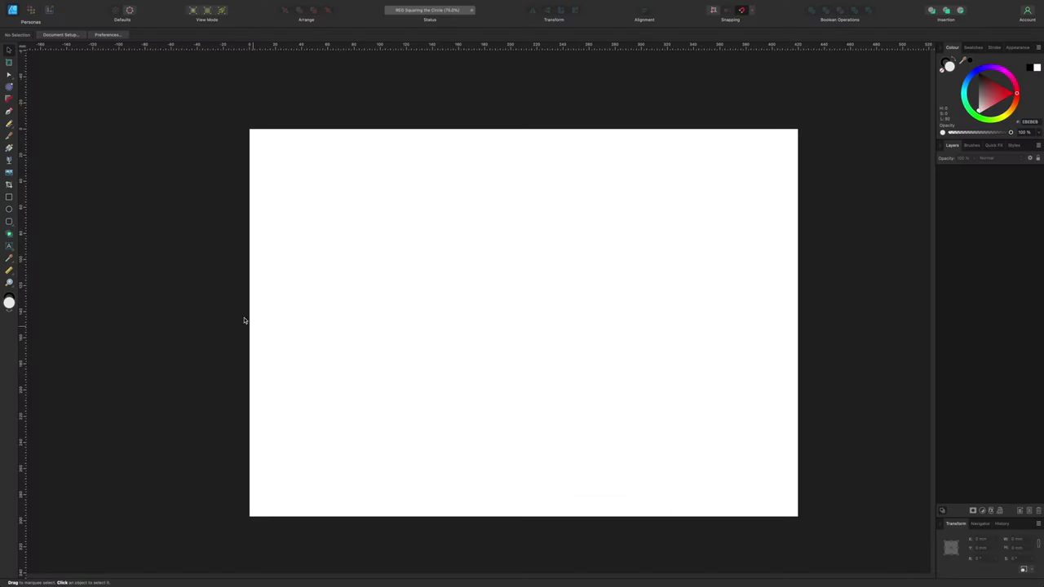
Review the page setup and snapping options, leaving both unchanged.
{"action": "left_click", "coordinate": [59, 35]}
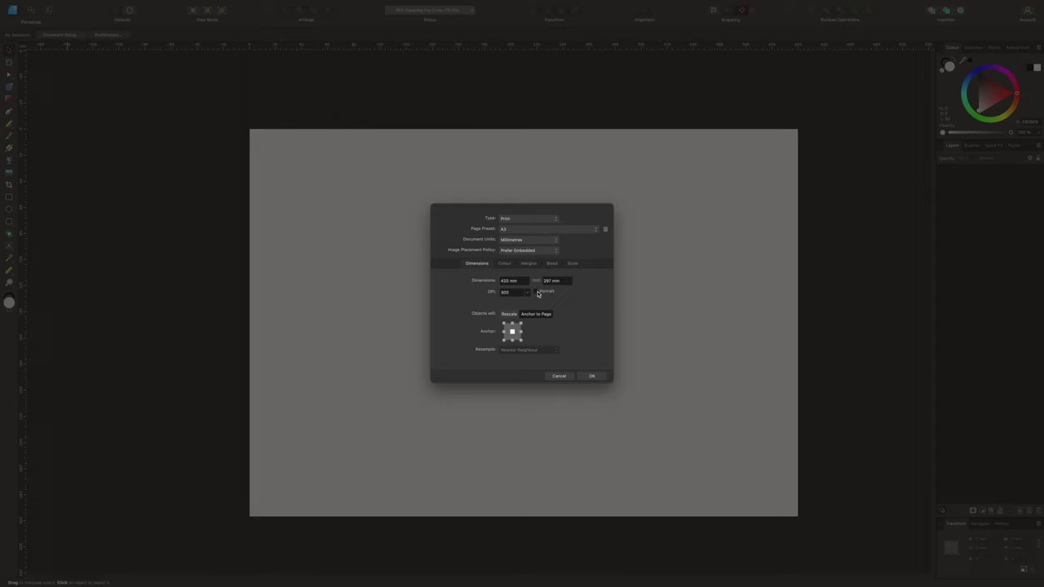
{"action": "left_click", "coordinate": [593, 377]}
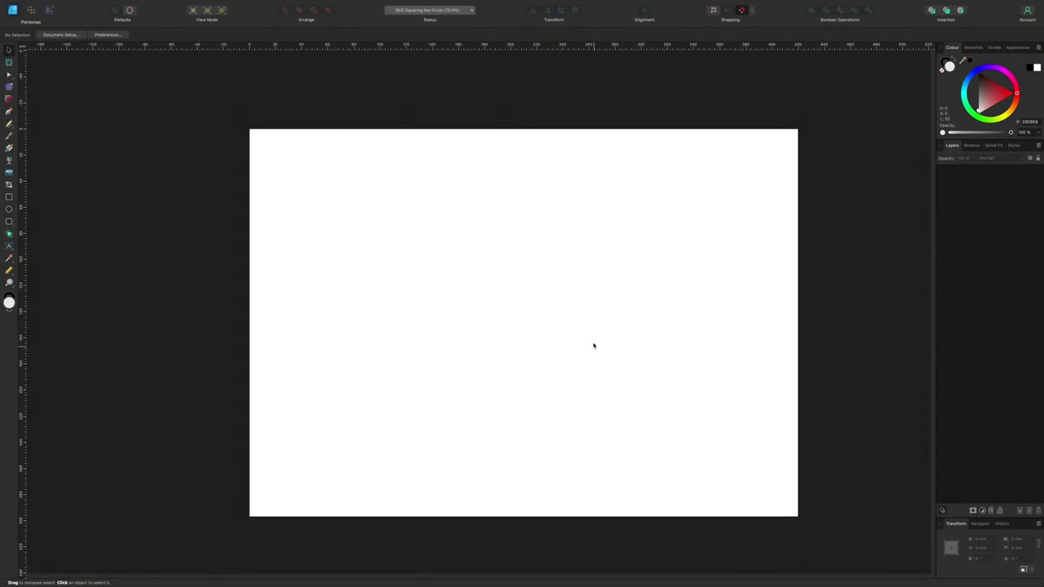
{"action": "left_click", "coordinate": [753, 11]}
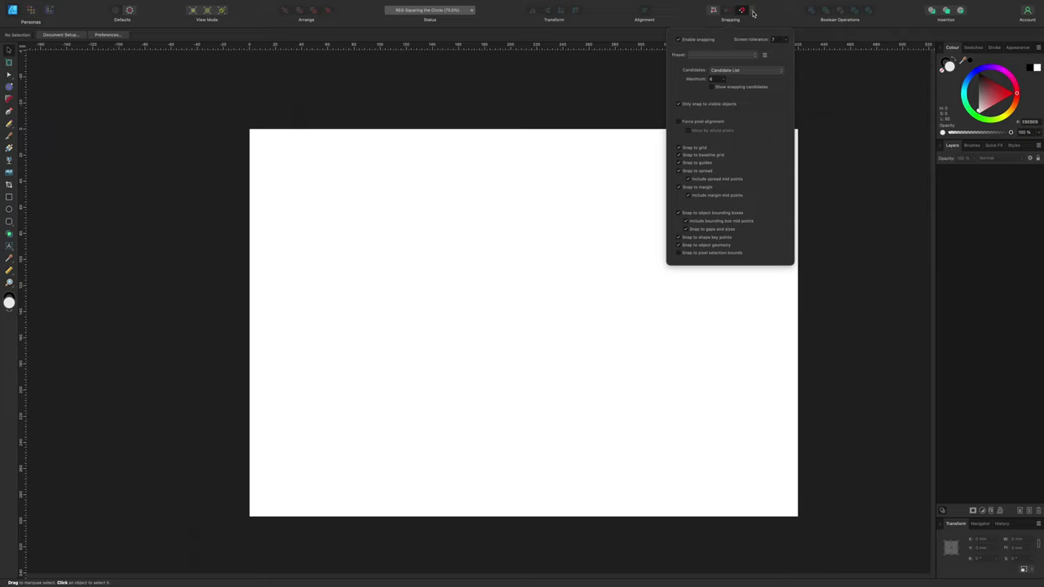
{"action": "left_click", "coordinate": [754, 11]}
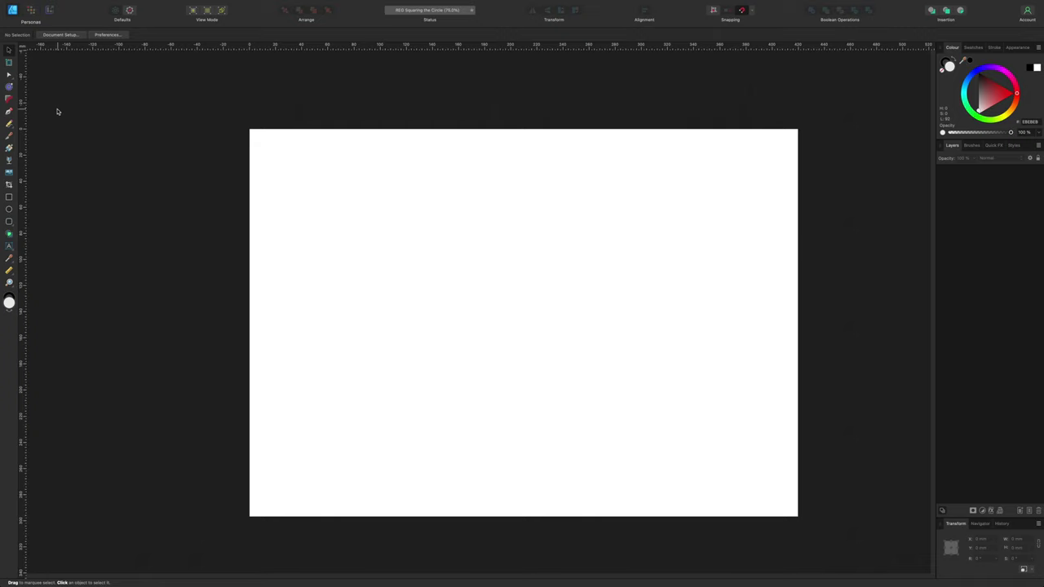
Draw edge-to-edge horizontal and vertical Pen lines in Line Mode crossing at the page centre, then deselect.
{"action": "left_click", "coordinate": [9, 112]}
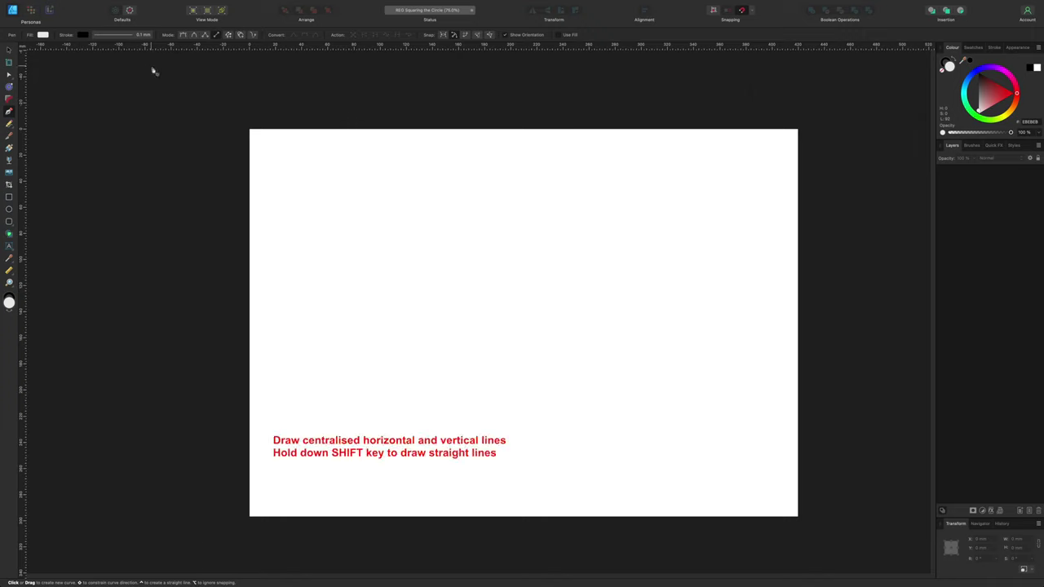
{"action": "left_click", "coordinate": [218, 36]}
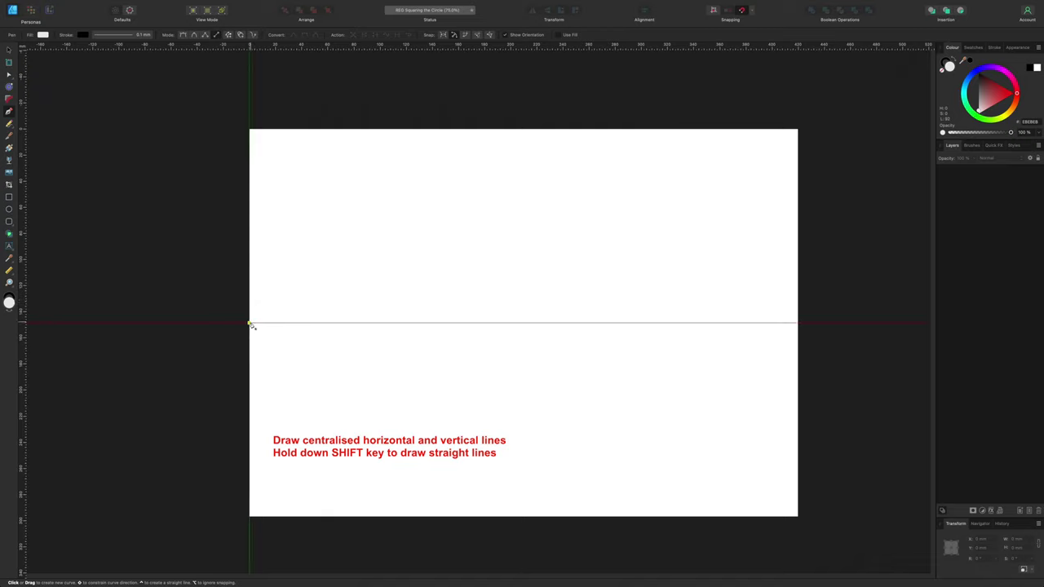
{"action": "left_click", "coordinate": [250, 323]}
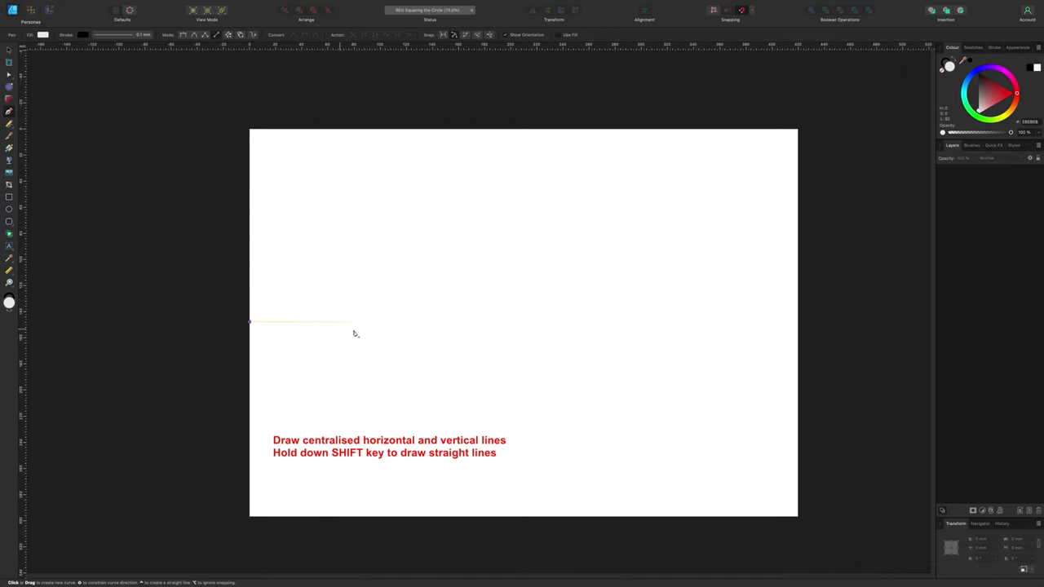
{"action": "left_click", "coordinate": [799, 323]}
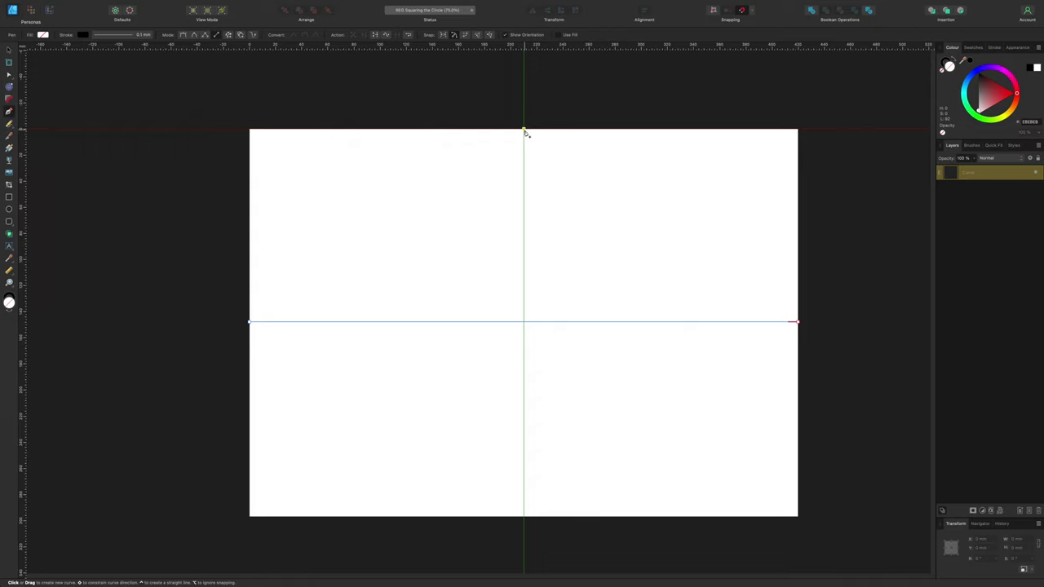
{"action": "left_click", "coordinate": [525, 129]}
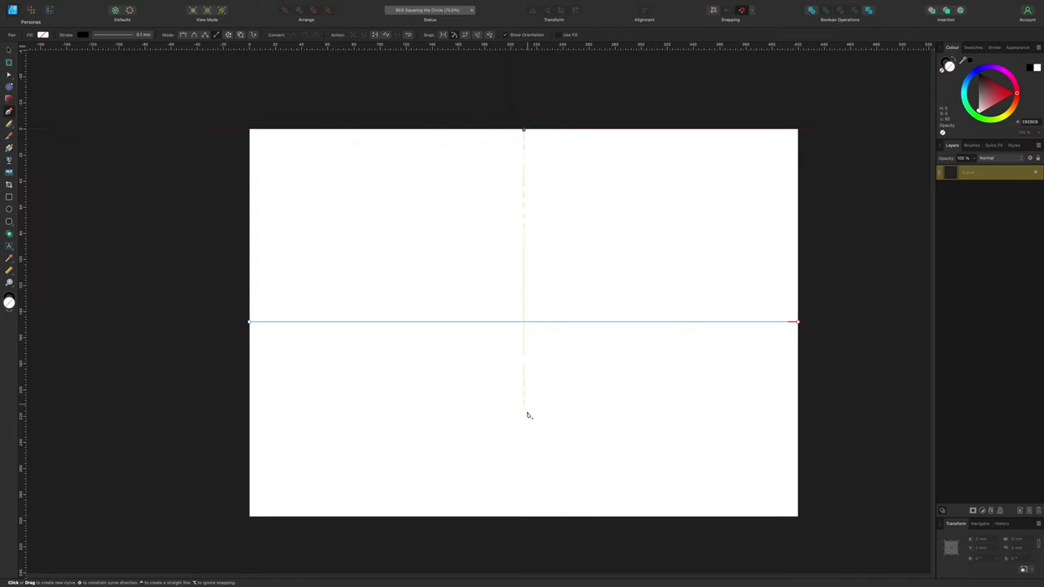
{"action": "left_click", "coordinate": [524, 517]}
{"action": "key", "text": "Escape"}
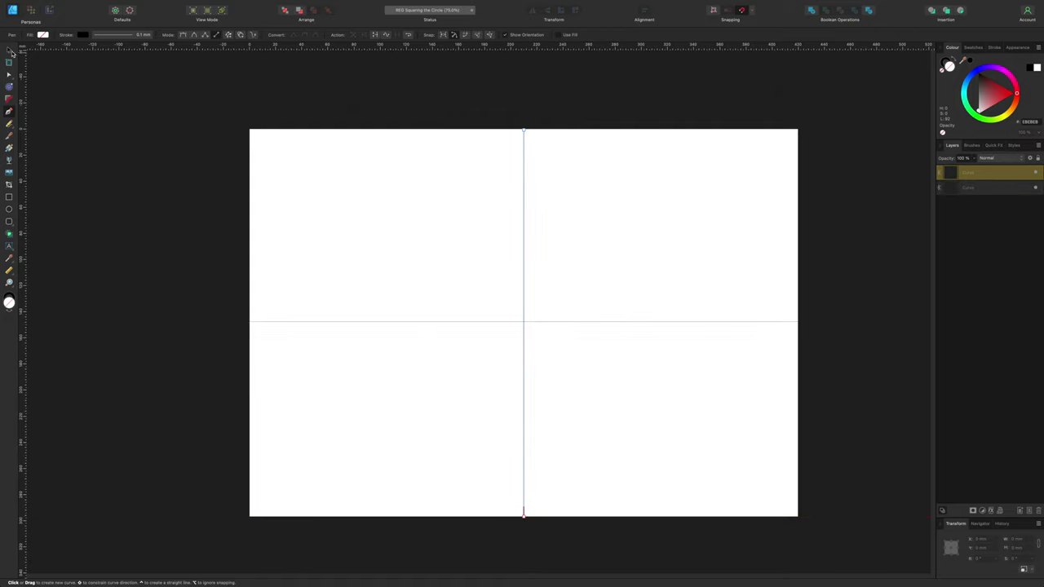
{"action": "left_click", "coordinate": [8, 49]}
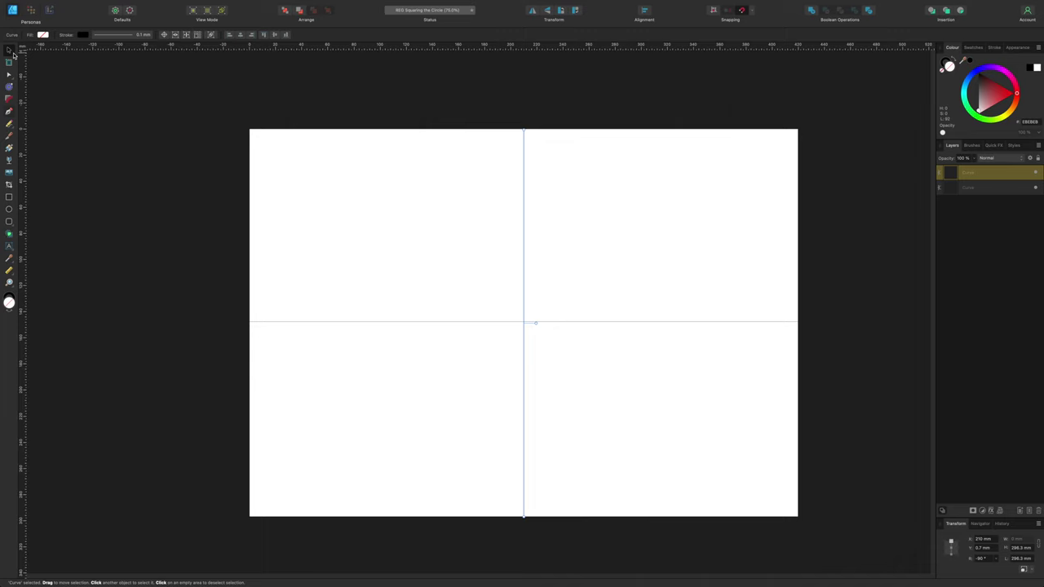
{"action": "left_click", "coordinate": [196, 109]}
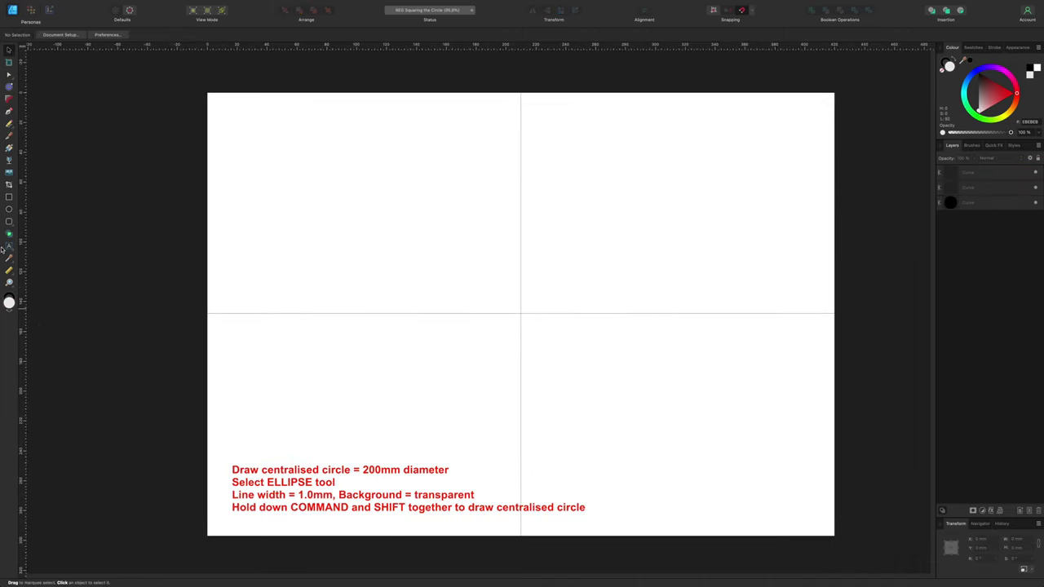
With the Ellipse tool active, set the outline width to 1 mm.
{"action": "left_click", "coordinate": [9, 210]}
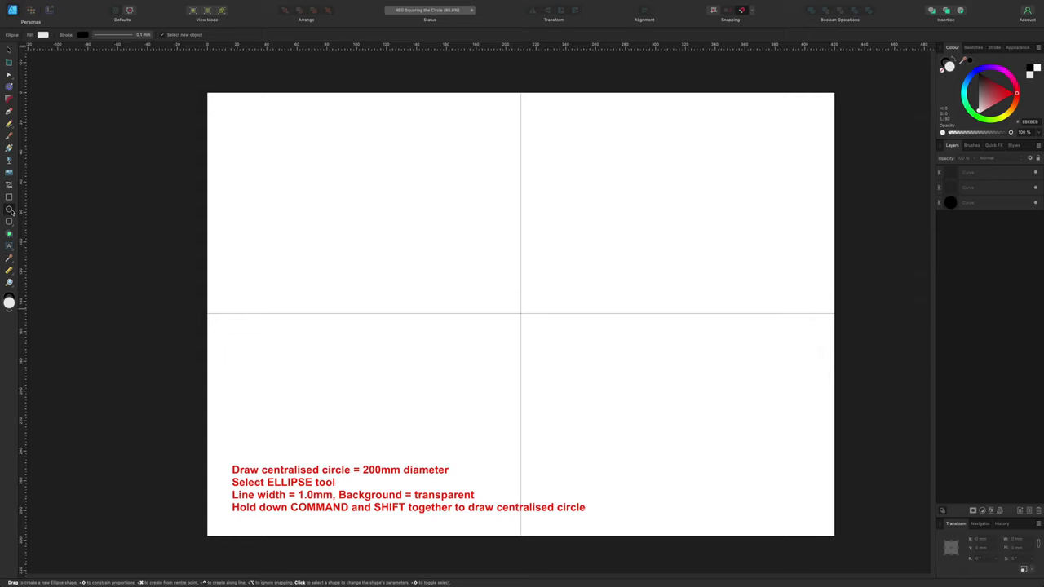
{"action": "left_click", "coordinate": [140, 35]}
{"action": "left_click", "coordinate": [155, 60]}
{"action": "type", "text": "1"}
{"action": "key", "text": "Return"}
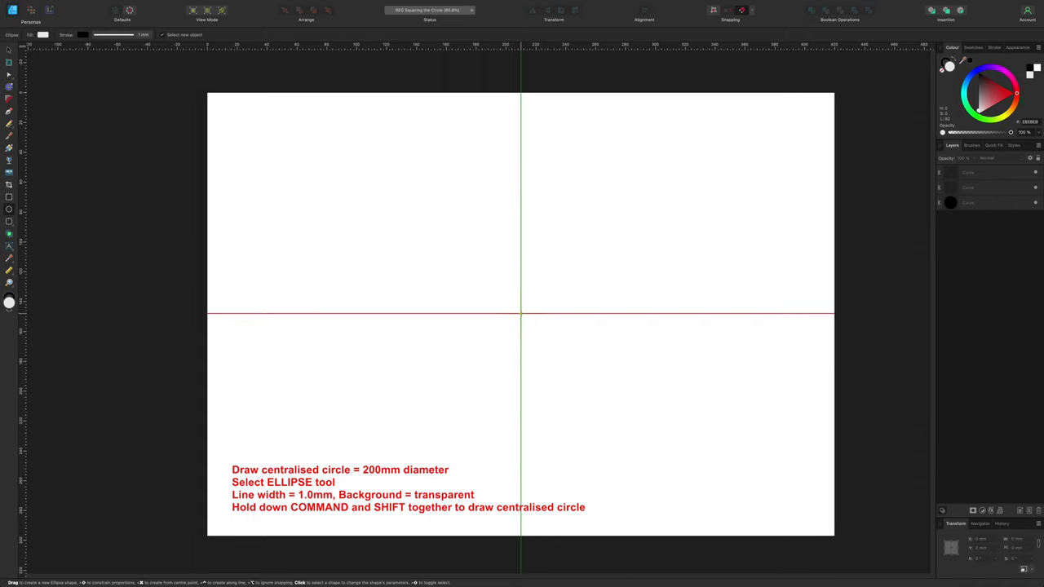
Draw a circle on the line crossing, sized 200 × 200 mm with no fill.
{"action": "left_click_drag", "start_coordinate": [522, 313], "coordinate": [669, 165]}
{"action": "double_click", "coordinate": [1019, 539]}
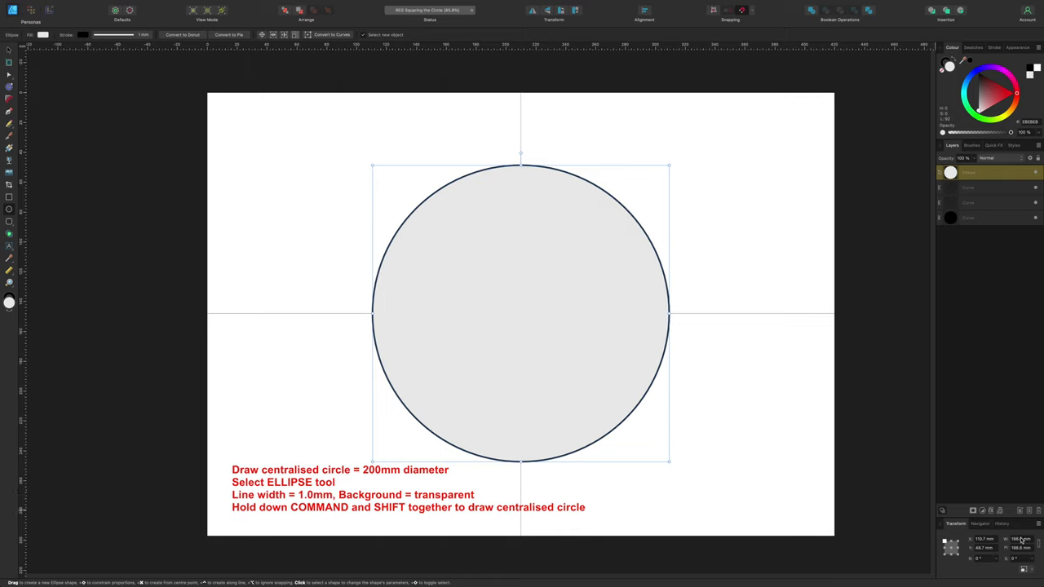
{"action": "type", "text": "200"}
{"action": "key", "text": "Return"}
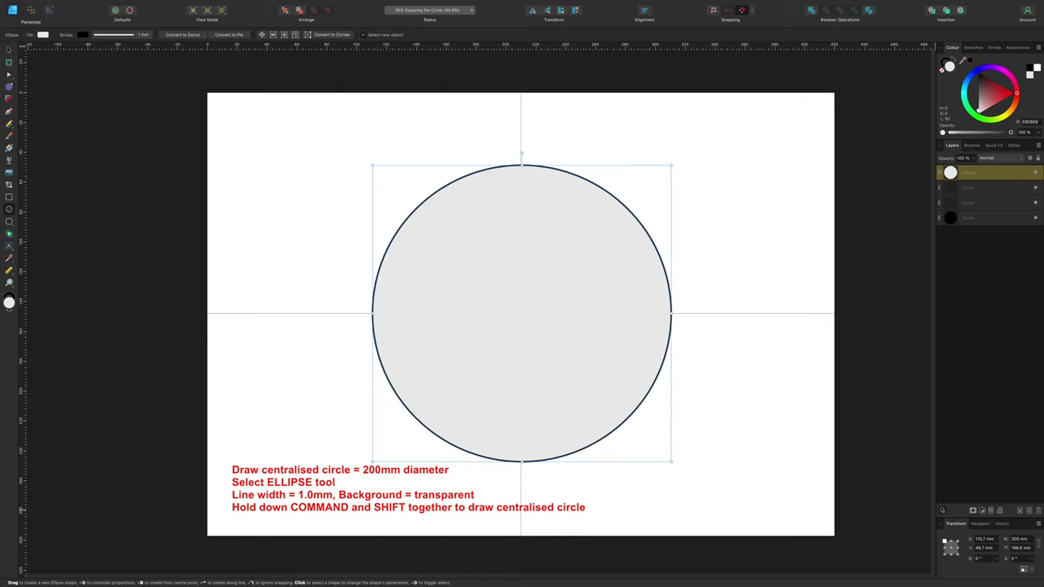
{"action": "double_click", "coordinate": [1019, 548]}
{"action": "type", "text": "200"}
{"action": "key", "text": "Return"}
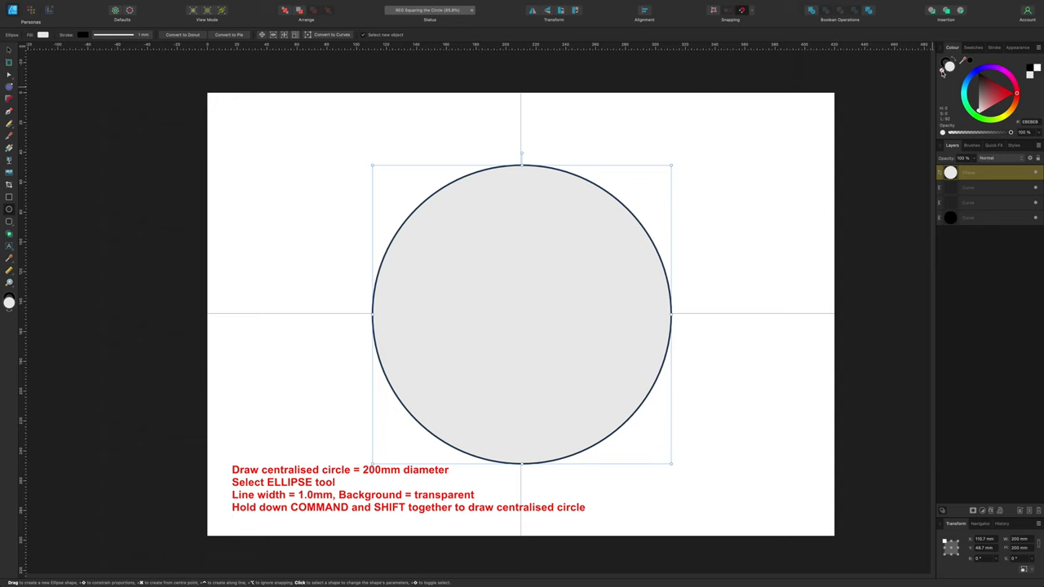
{"action": "left_click", "coordinate": [965, 61]}
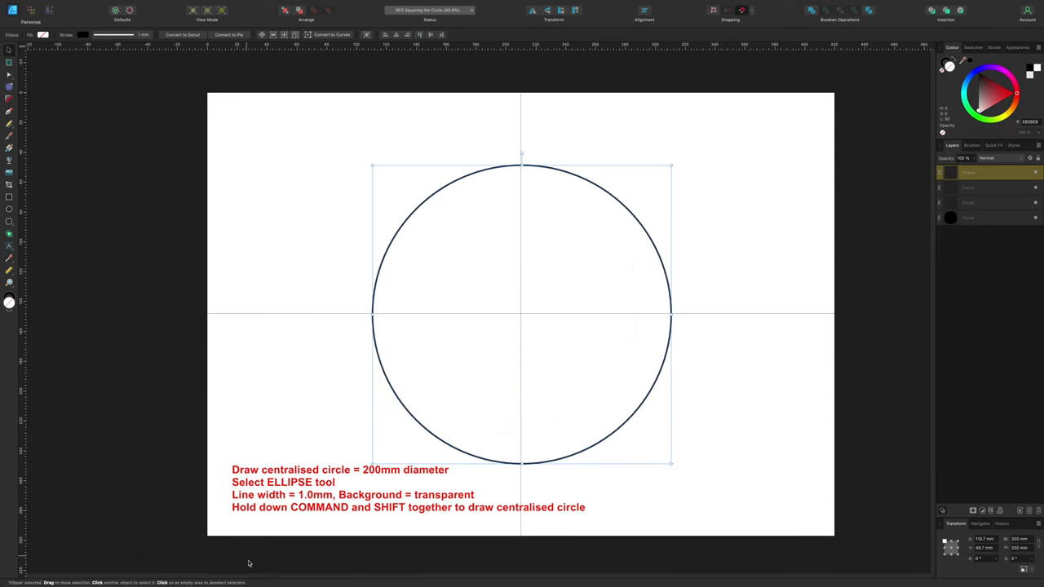
Draw a centred 200 × 200 mm square with a 0.1 mm outline around the circle, then deselect.
{"action": "left_click", "coordinate": [9, 197]}
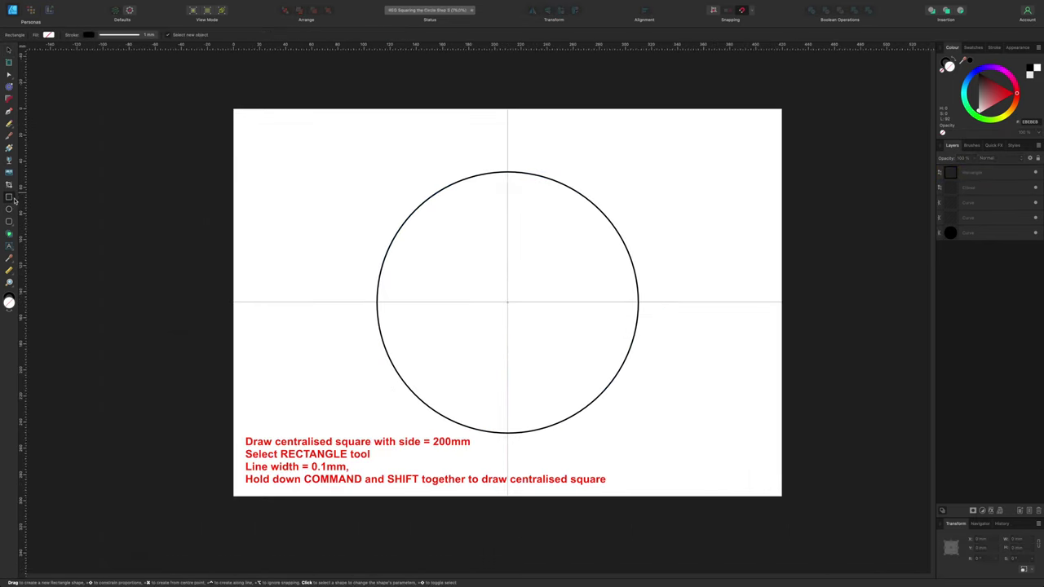
{"action": "left_click", "coordinate": [151, 35]}
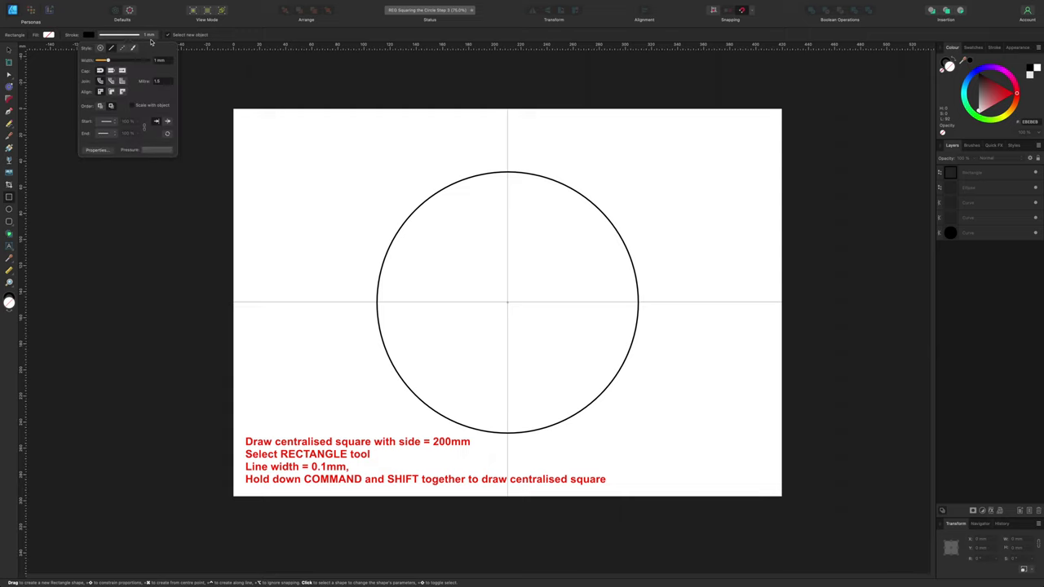
{"action": "left_click", "coordinate": [160, 60]}
{"action": "type", "text": "0.1"}
{"action": "key", "text": "Return"}
{"action": "left_click", "coordinate": [160, 169]}
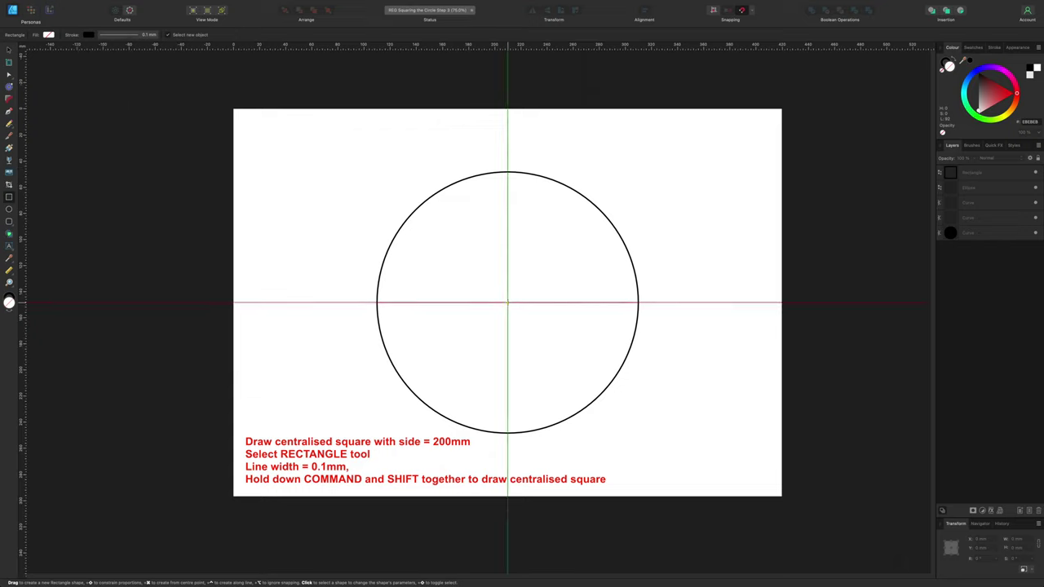
{"action": "left_click_drag", "start_coordinate": [507, 302], "coordinate": [652, 188]}
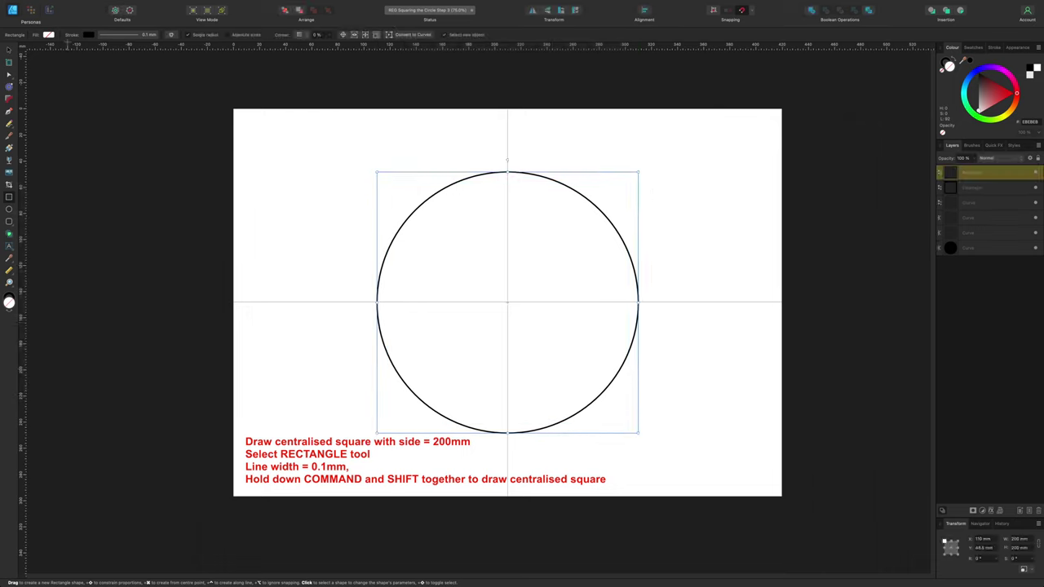
{"action": "left_click", "coordinate": [9, 49]}
{"action": "left_click", "coordinate": [145, 134]}
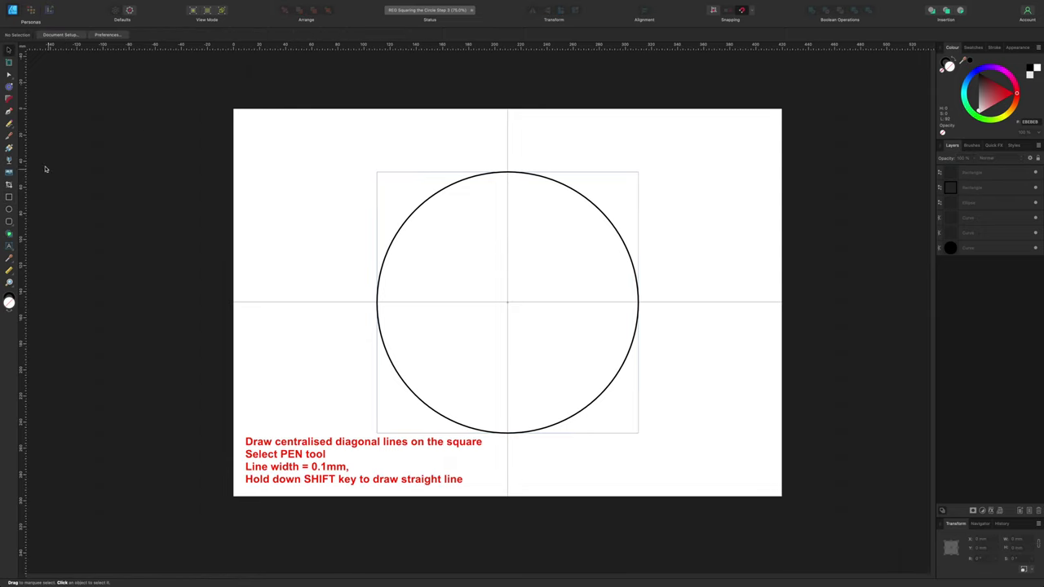
Draw the square's two corner-to-corner diagonals, crossing at the circle's centre.
{"action": "left_click", "coordinate": [8, 112]}
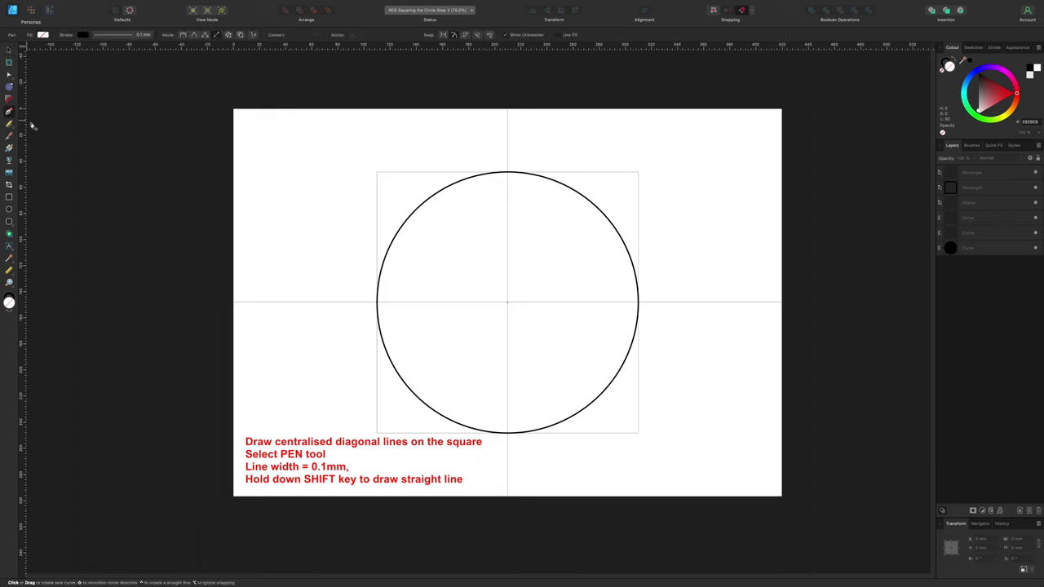
{"action": "left_click", "coordinate": [377, 173]}
{"action": "left_click", "coordinate": [638, 433]}
{"action": "key", "text": "Escape"}
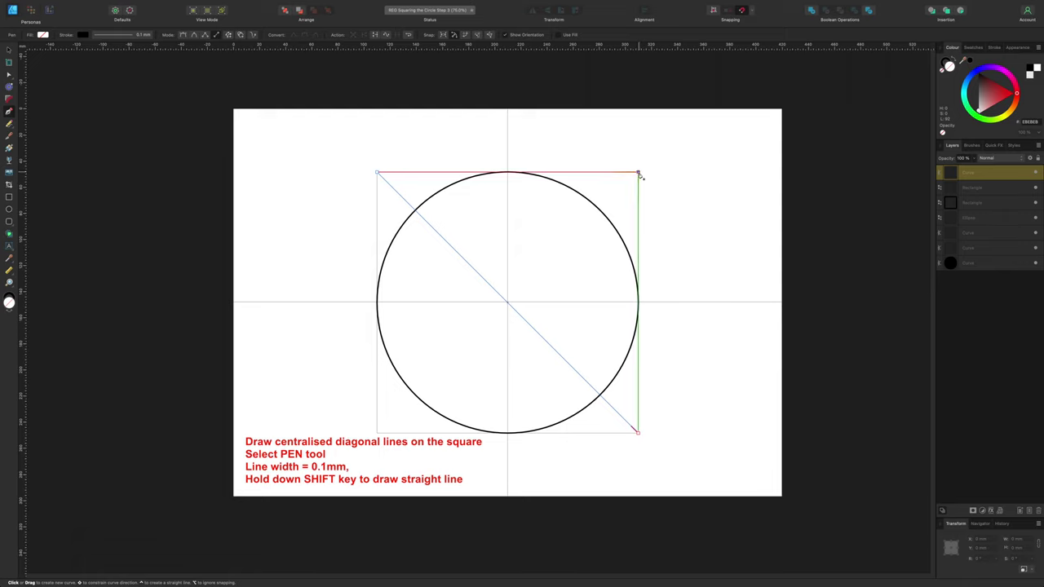
{"action": "left_click", "coordinate": [638, 173]}
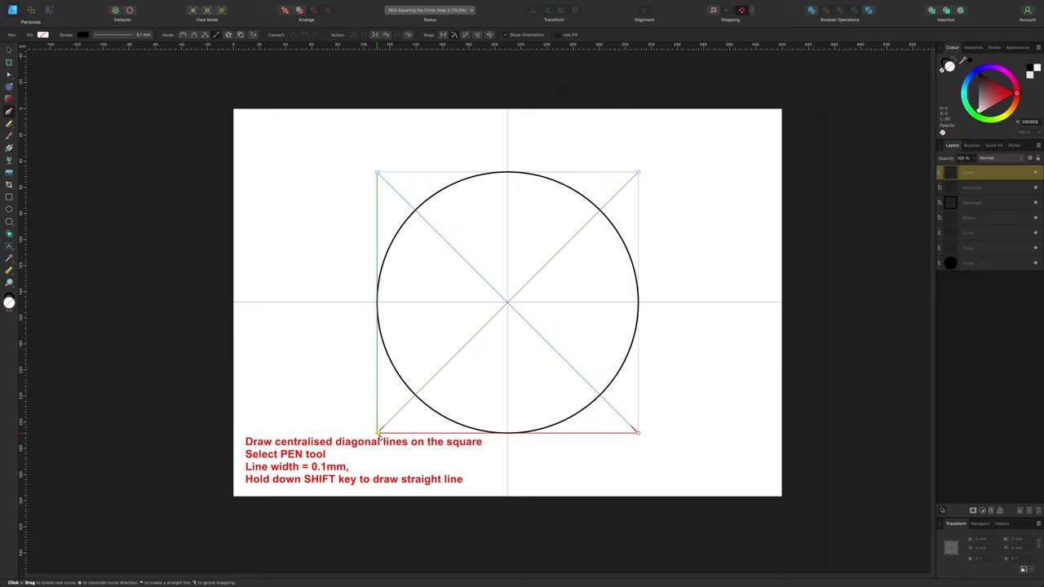
{"action": "left_click", "coordinate": [377, 434]}
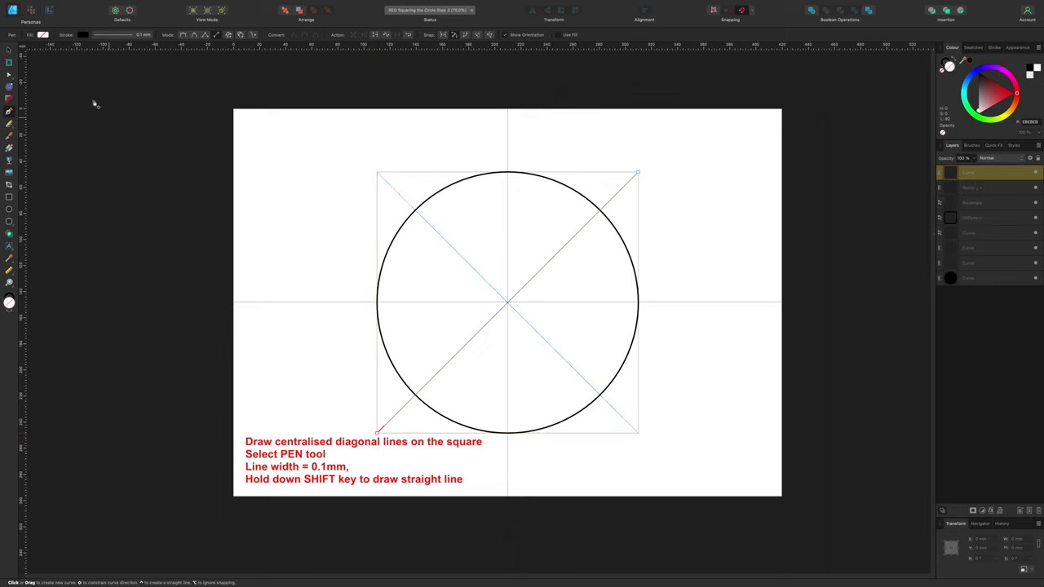
{"action": "left_click", "coordinate": [8, 50]}
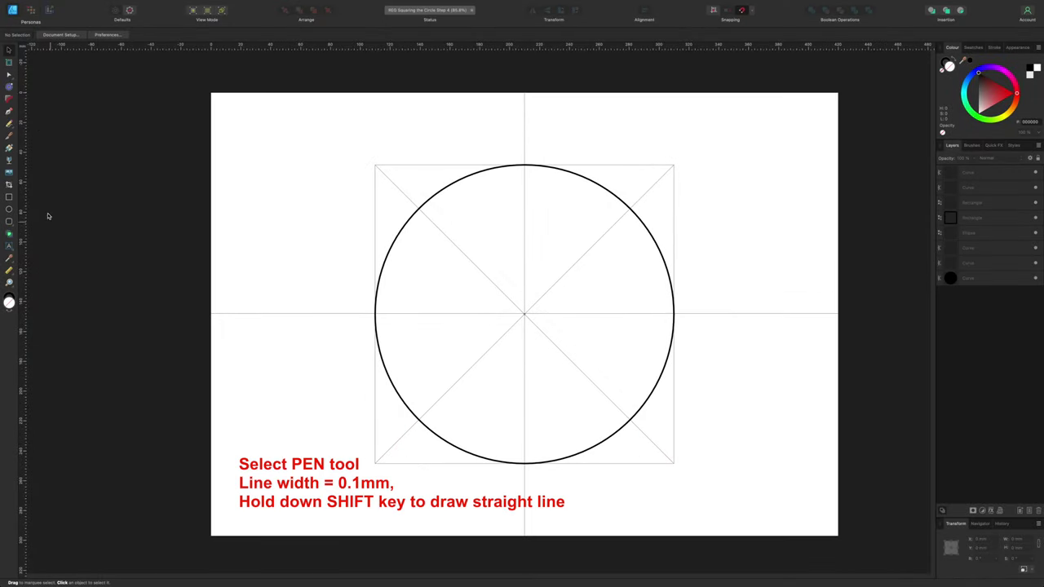
Draw two slanting lines from the circle's top down to left and right points on the square's bottom edge.
{"action": "left_click", "coordinate": [9, 111]}
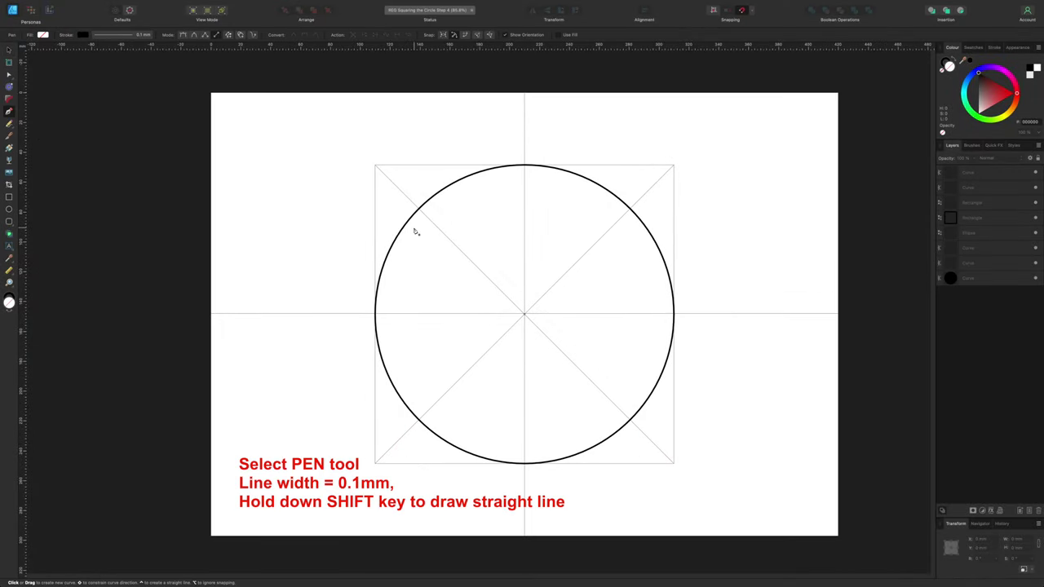
{"action": "left_click", "coordinate": [525, 166]}
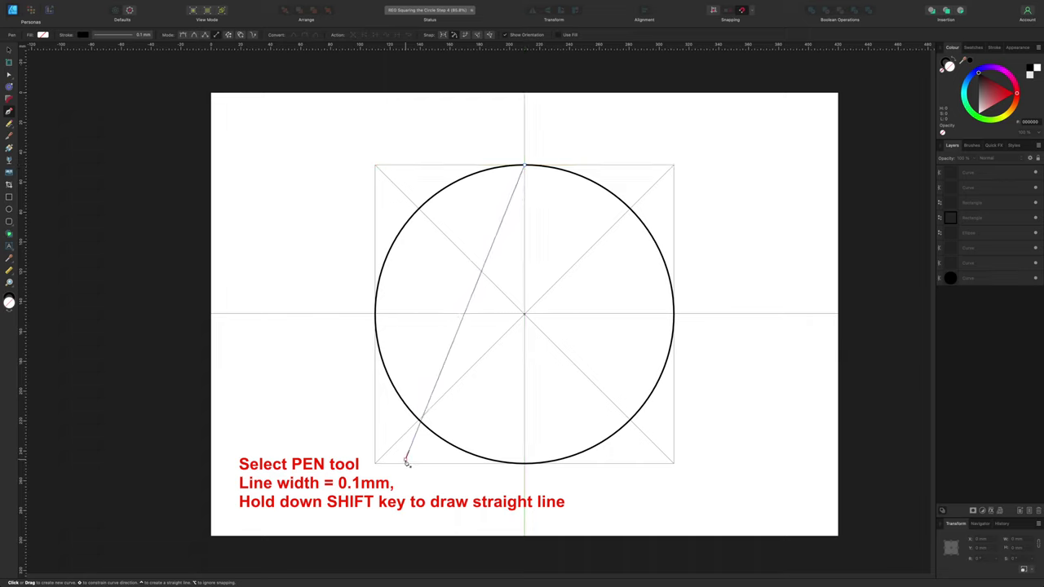
{"action": "left_click", "coordinate": [404, 465]}
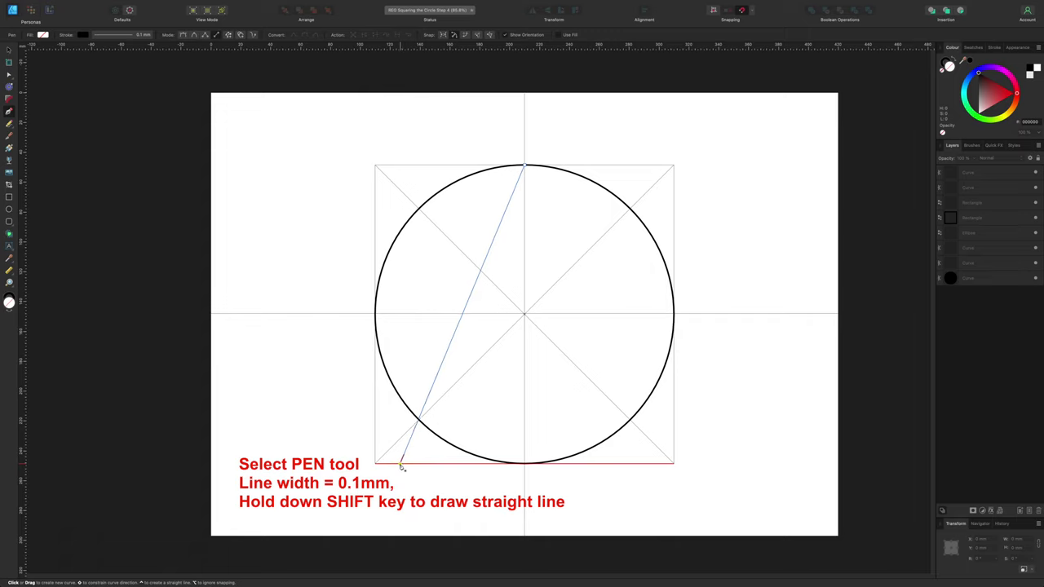
{"action": "key", "text": "Escape"}
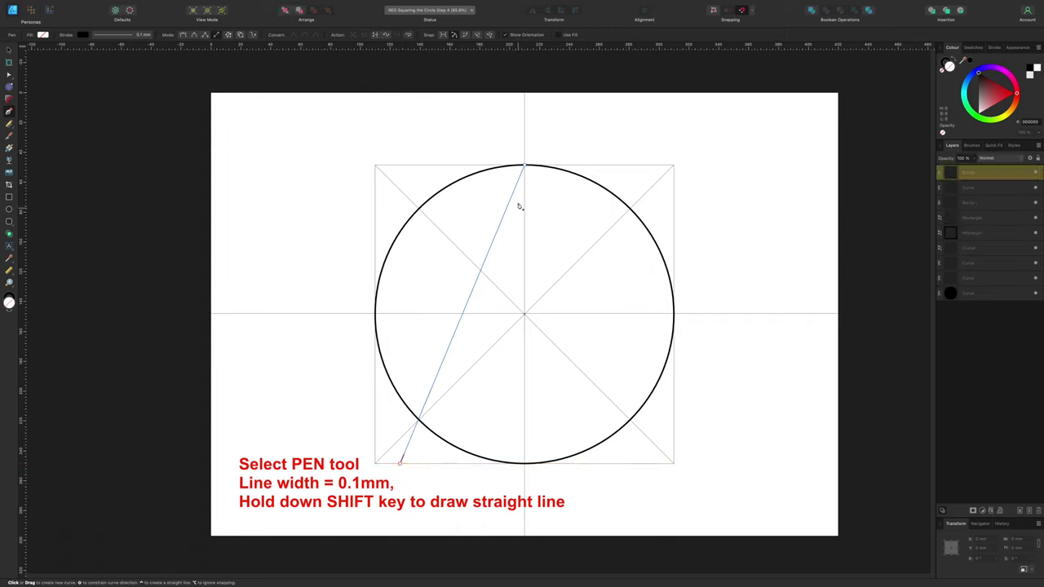
{"action": "left_click", "coordinate": [527, 167]}
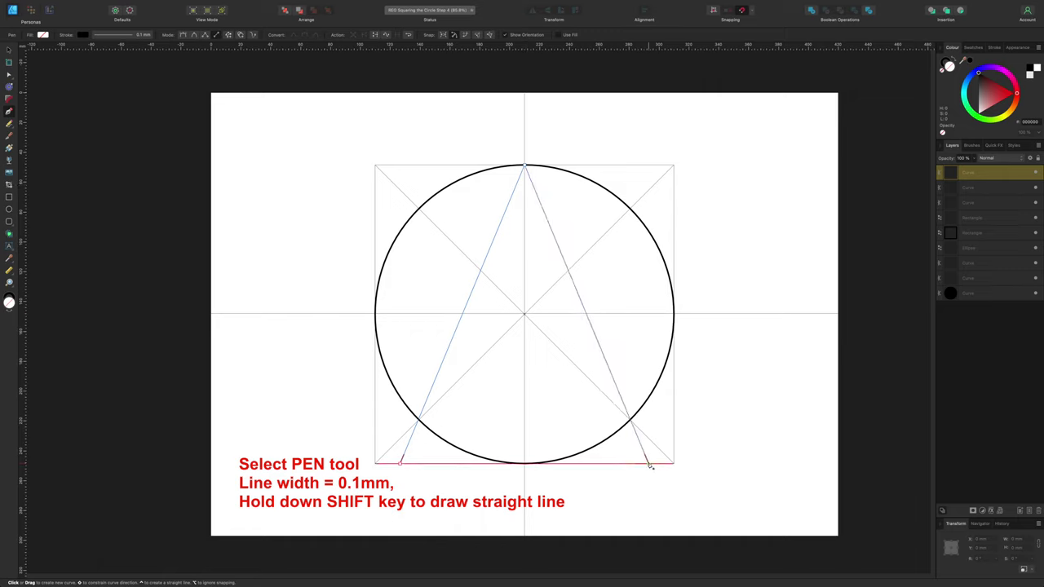
{"action": "left_click", "coordinate": [649, 465]}
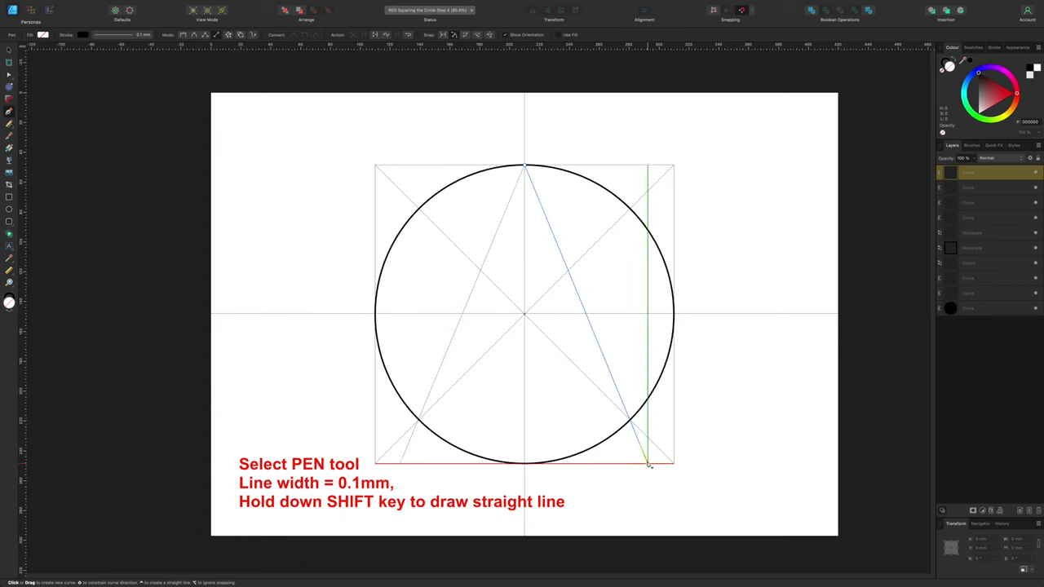
{"action": "left_click", "coordinate": [8, 48]}
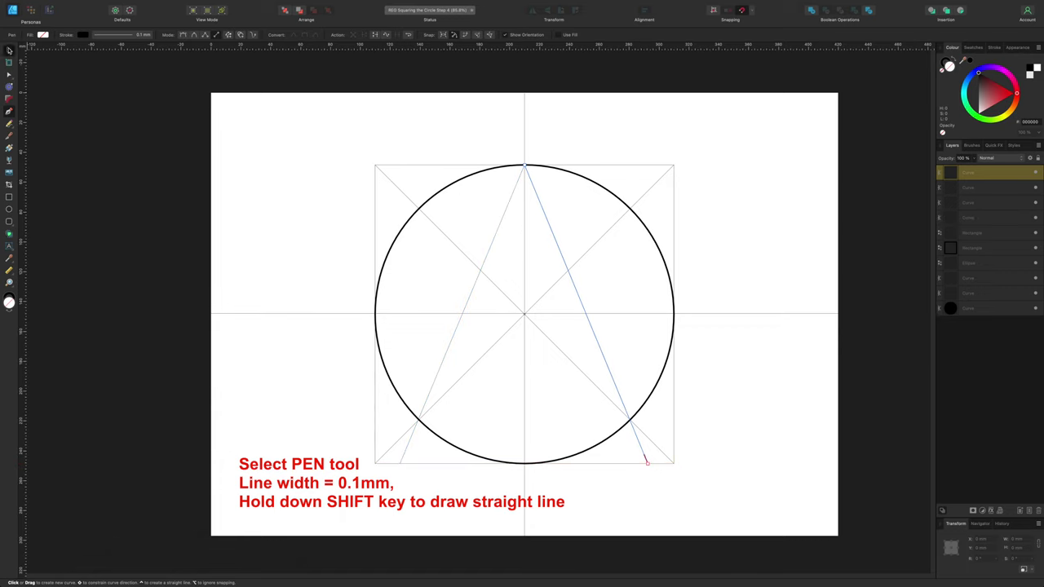
{"action": "left_click", "coordinate": [135, 108]}
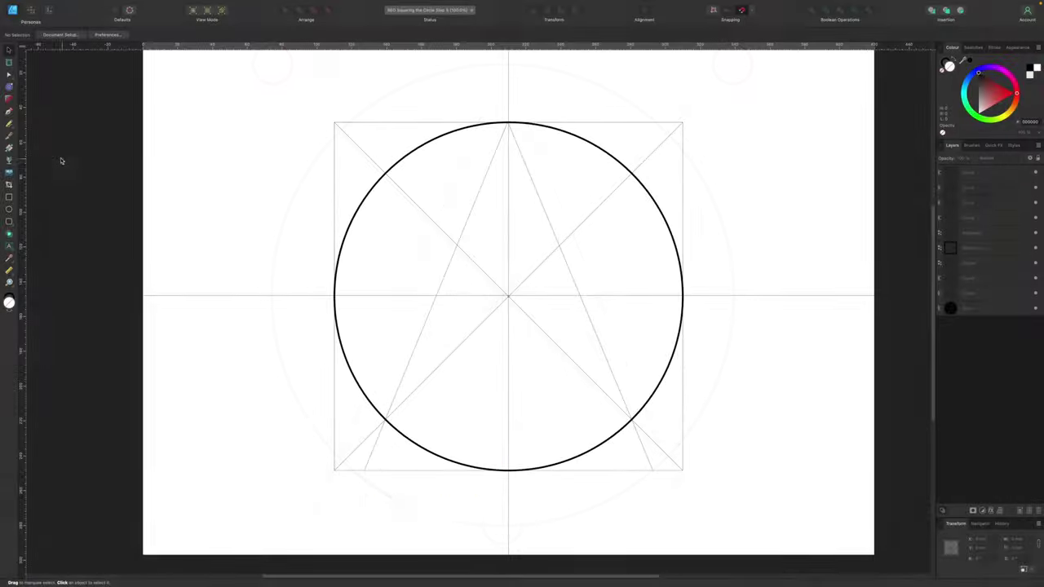
Draw lines from the square's top-left and top-right corners down to the circle's bottom point, forming a V.
{"action": "left_click", "coordinate": [9, 111]}
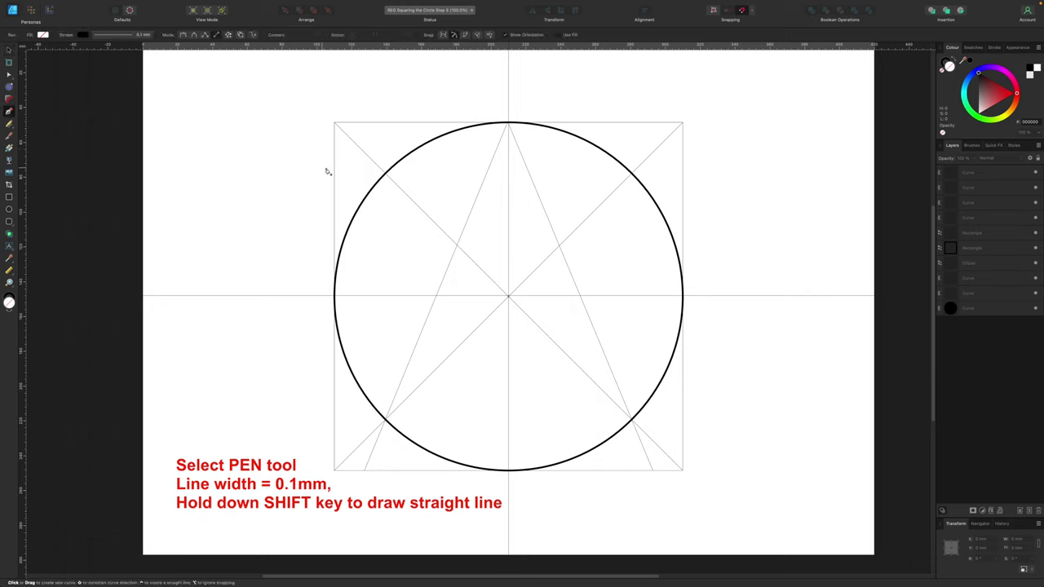
{"action": "left_click", "coordinate": [334, 123]}
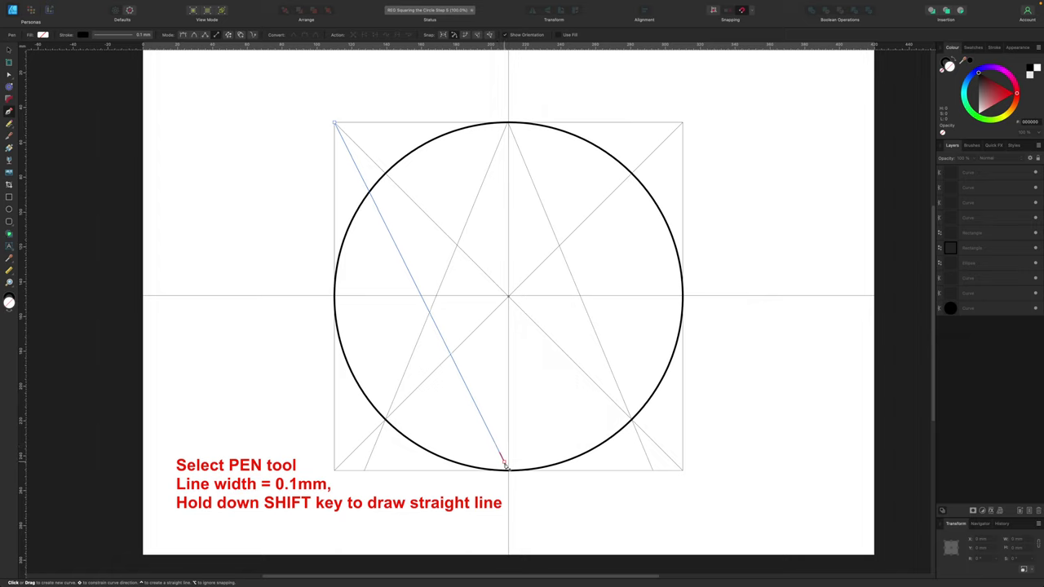
{"action": "left_click", "coordinate": [508, 470]}
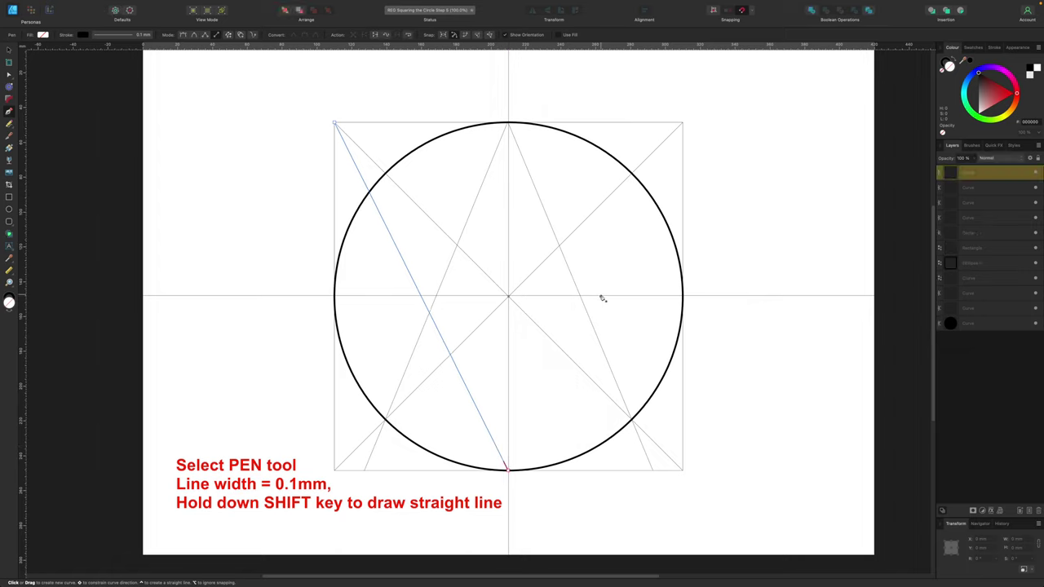
{"action": "left_click", "coordinate": [682, 123]}
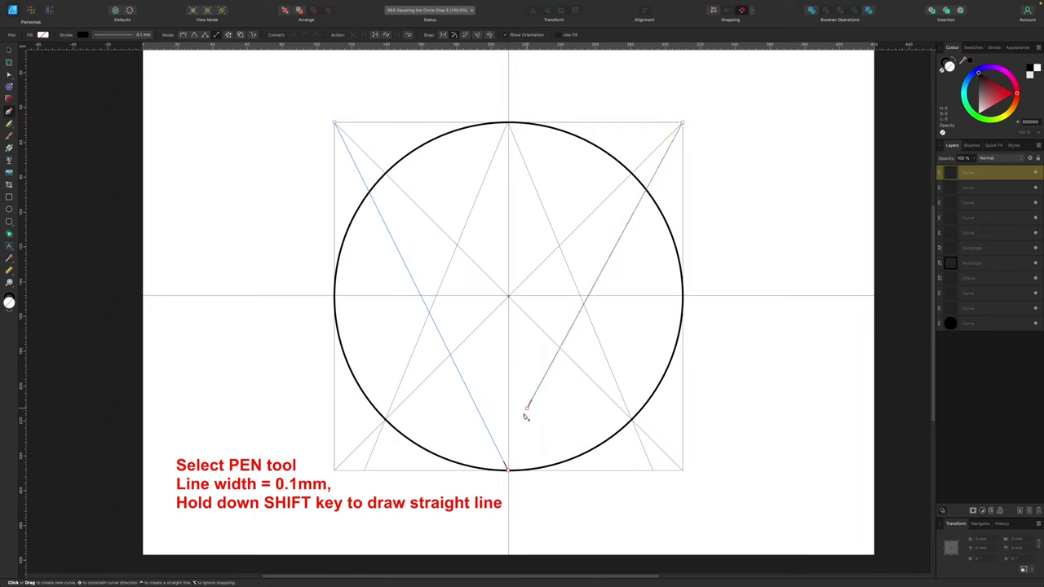
{"action": "left_click", "coordinate": [509, 470]}
{"action": "key", "text": "Escape"}
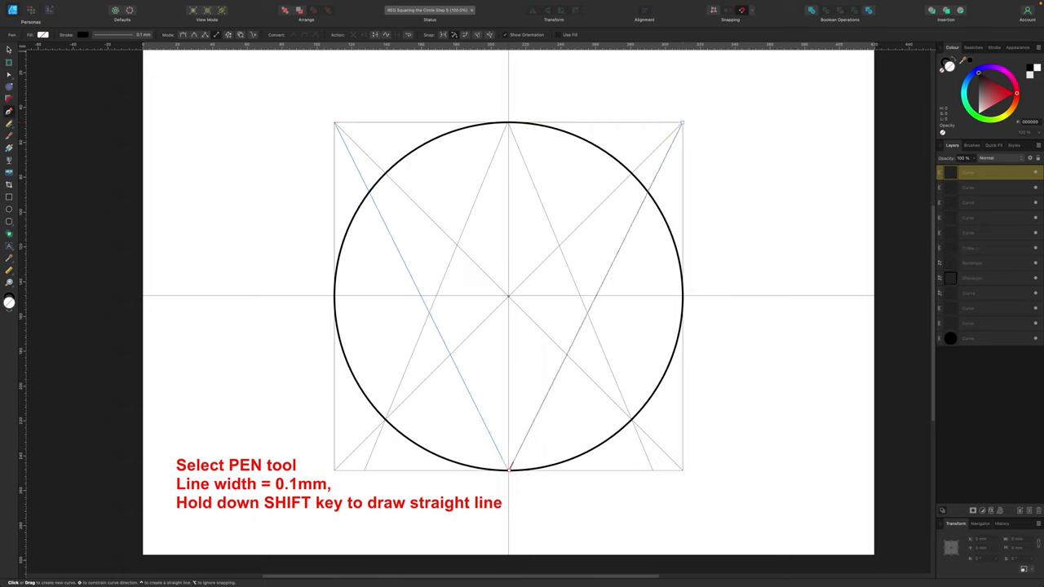
{"action": "key", "text": "v"}
{"action": "left_click", "coordinate": [100, 76]}
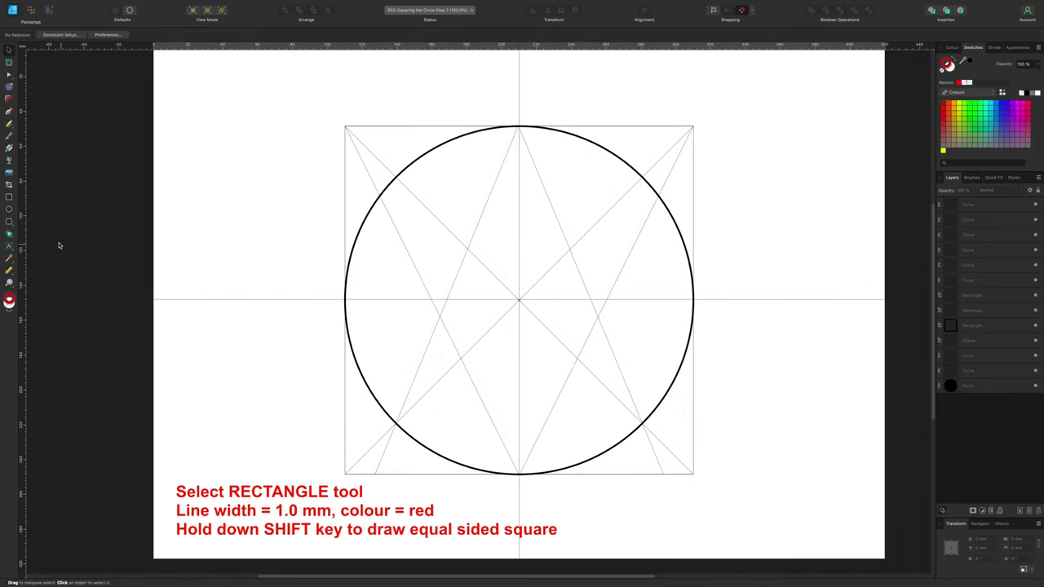
Draw the red square upward from the outer square's bottom edge with the Rectangle tool.
{"action": "left_click", "coordinate": [9, 198]}
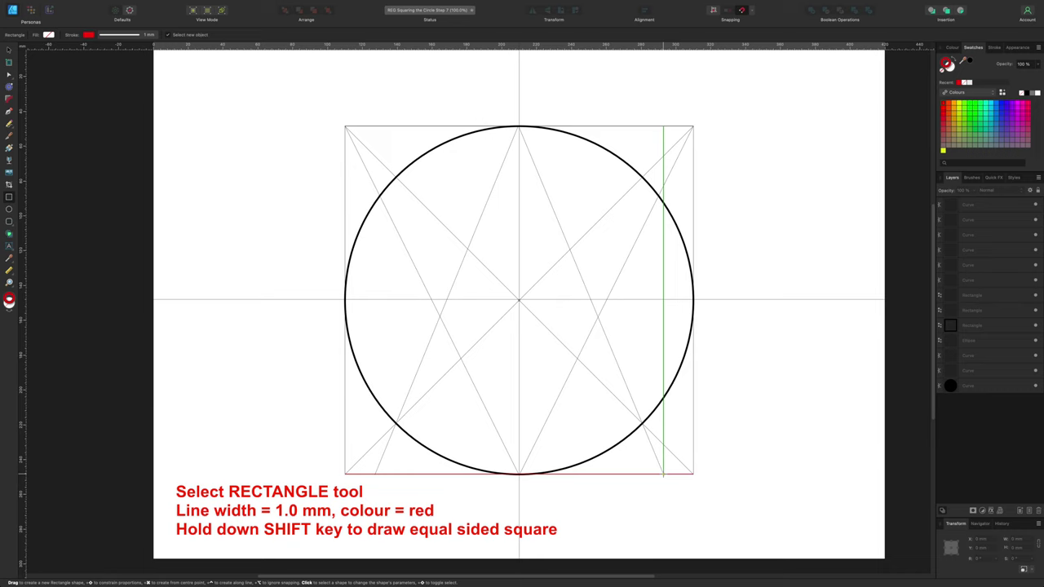
{"action": "left_click_drag", "start_coordinate": [663, 474], "coordinate": [371, 190]}
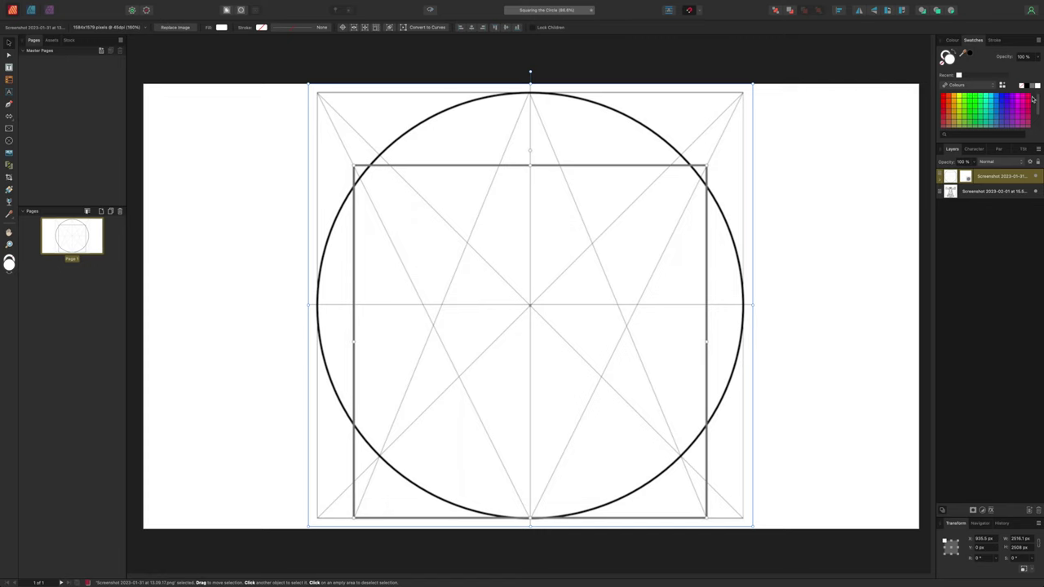
Set the construction layer's opacity to about 51% over the Vitruvian Man drawing.
{"action": "left_click", "coordinate": [1039, 57]}
{"action": "left_click_drag", "start_coordinate": [1038, 69], "coordinate": [970, 68]}
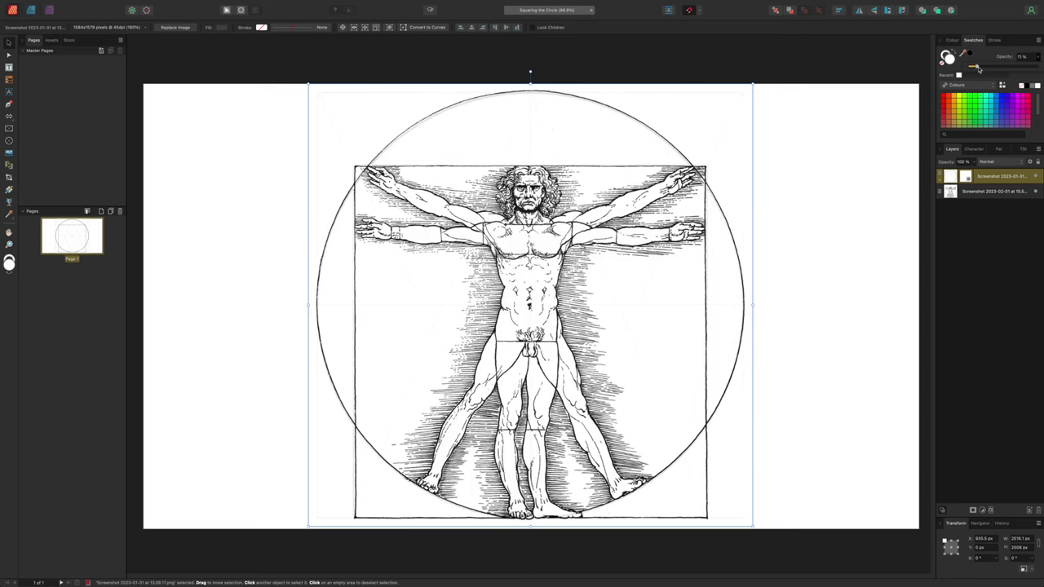
{"action": "left_click_drag", "start_coordinate": [970, 67], "coordinate": [1005, 72]}
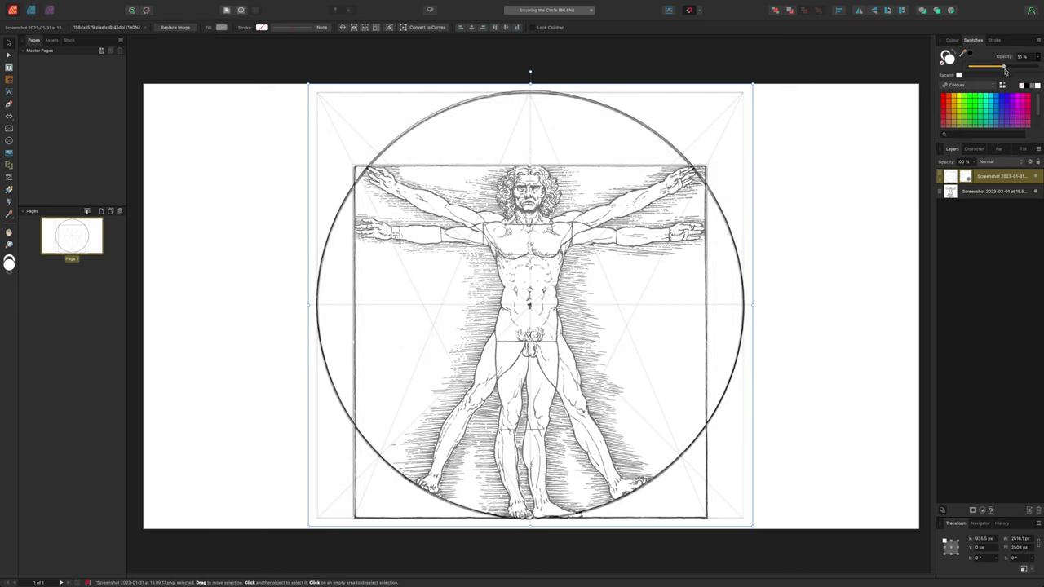